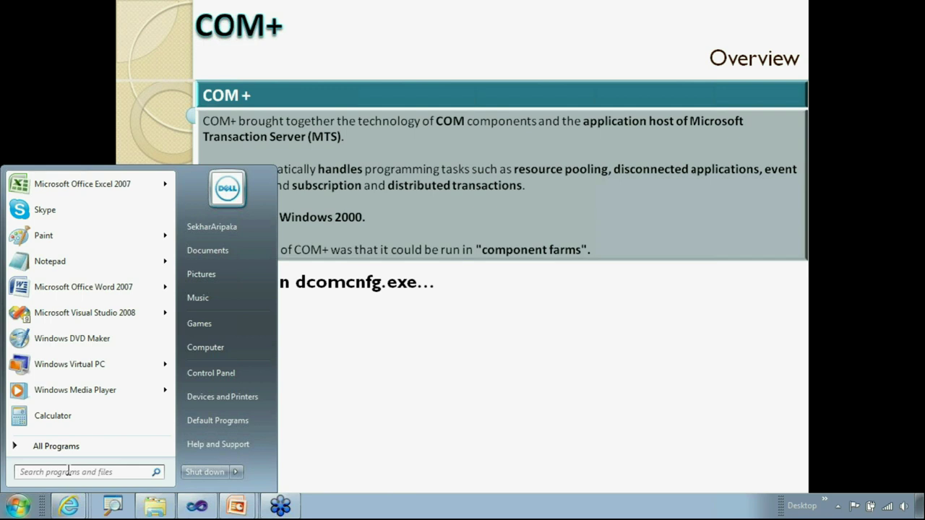
Launch the Component Services console by running dcomcnfg.
text(d)
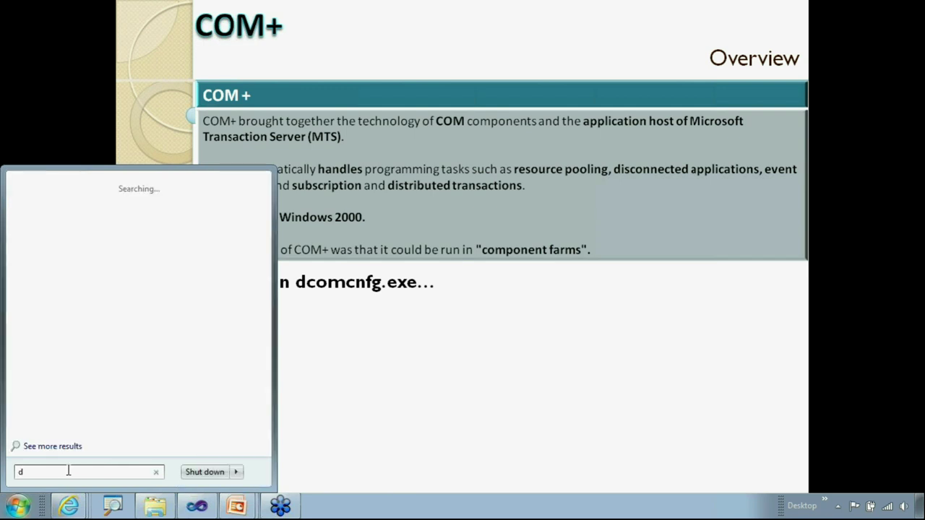
text(comcnfg)
key(Return)
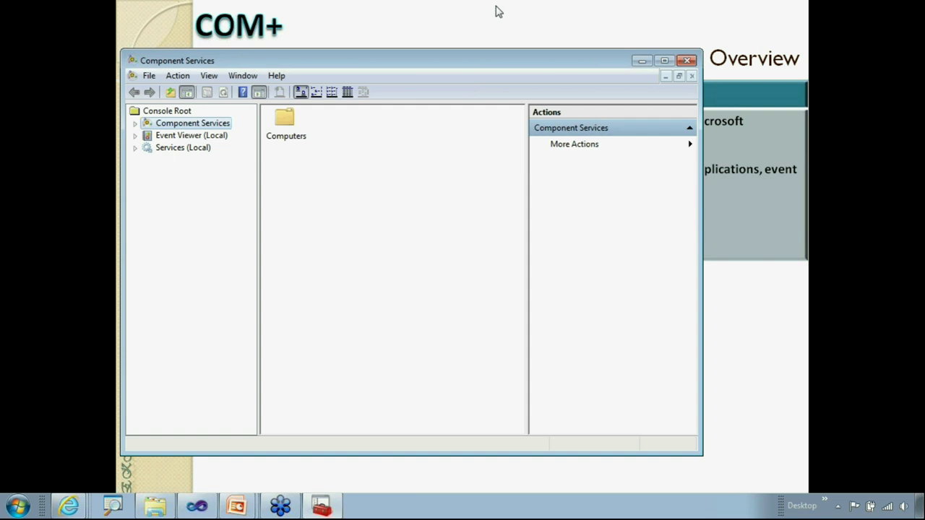
Reveal the Component Services picture on the COM+ slide and return to the Component Services console.
click(496, 11)
click(496, 11)
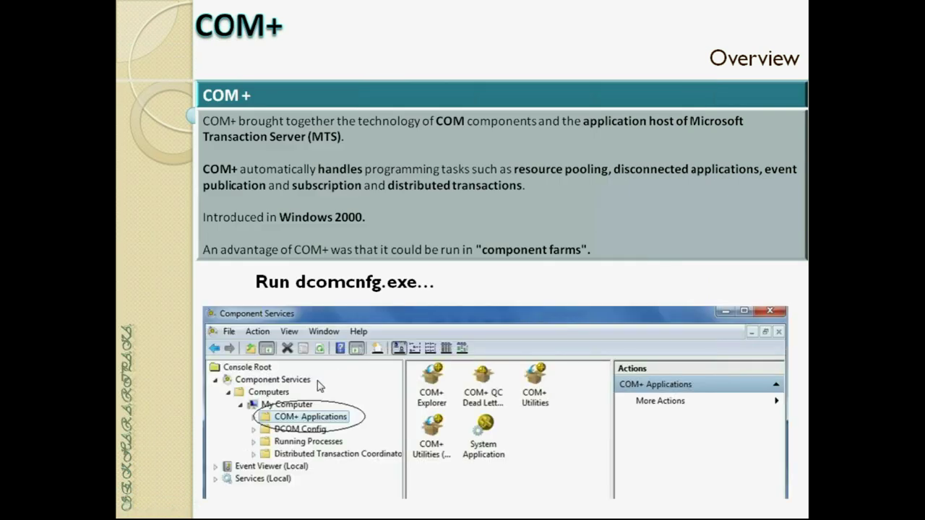
key(super)
key(super)
click(331, 509)
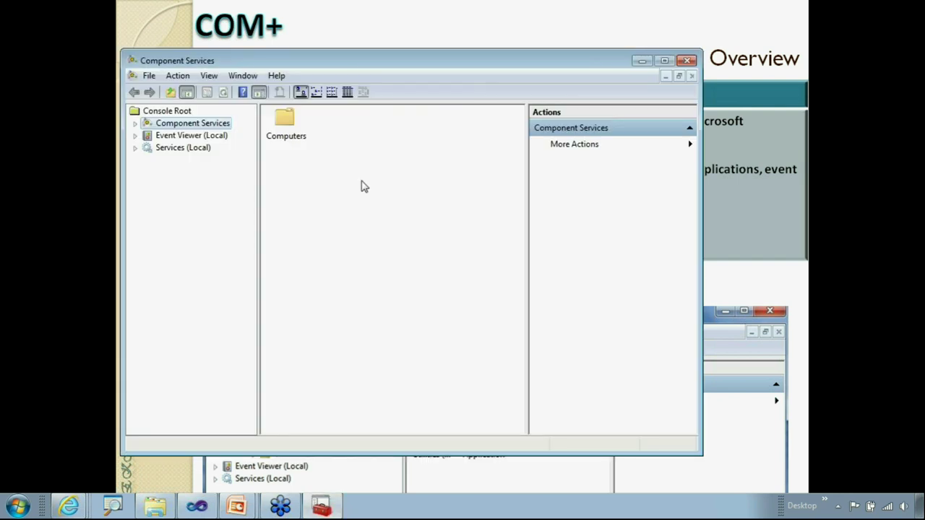
Open the COM+ Applications folder under Computers > My Computer and widen the console tree and contents areas.
click(134, 123)
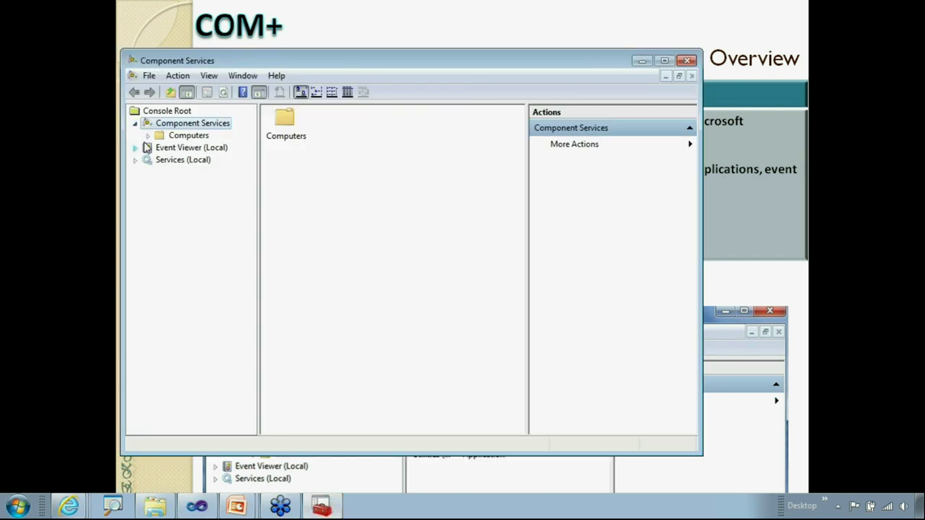
click(147, 135)
click(161, 147)
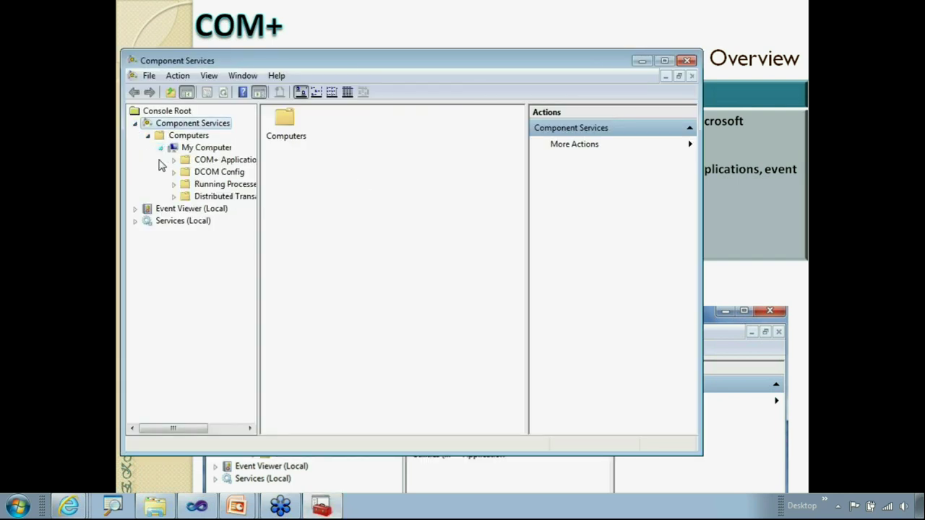
drag(259, 172, 322, 172)
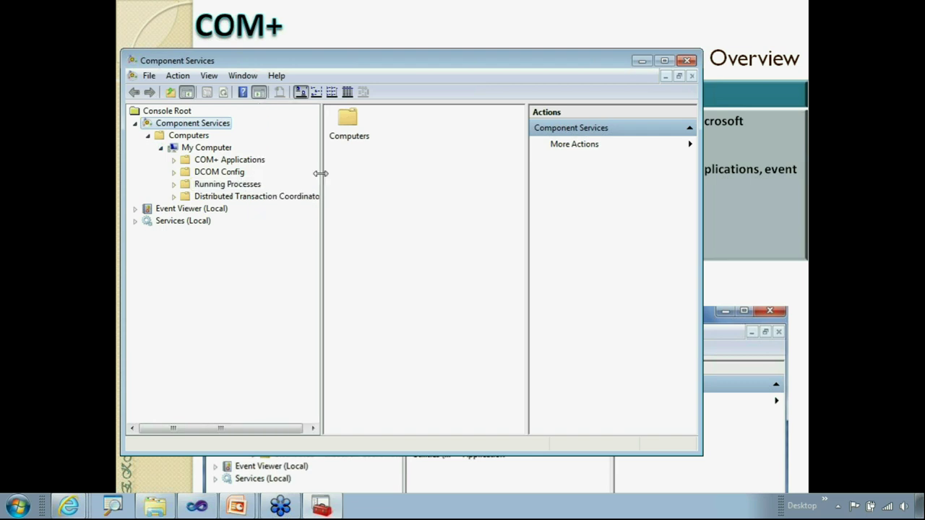
click(249, 161)
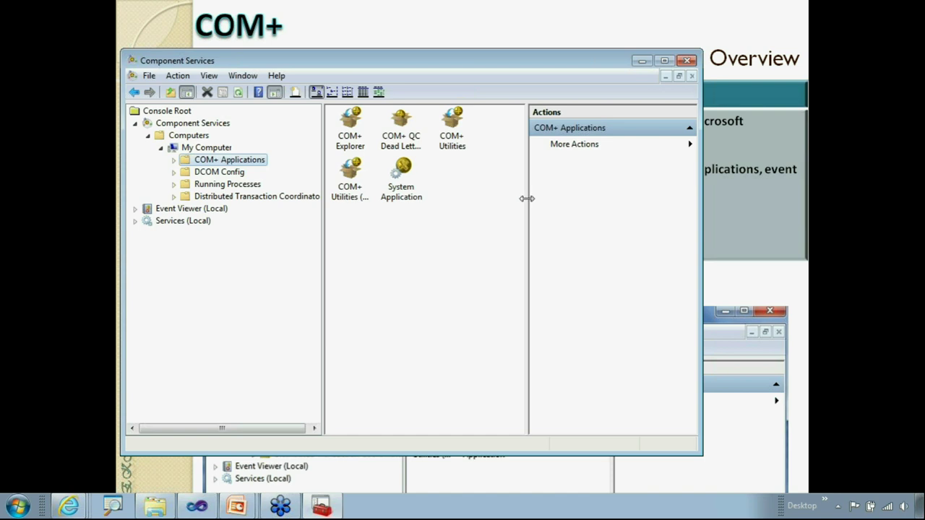
drag(528, 198, 584, 198)
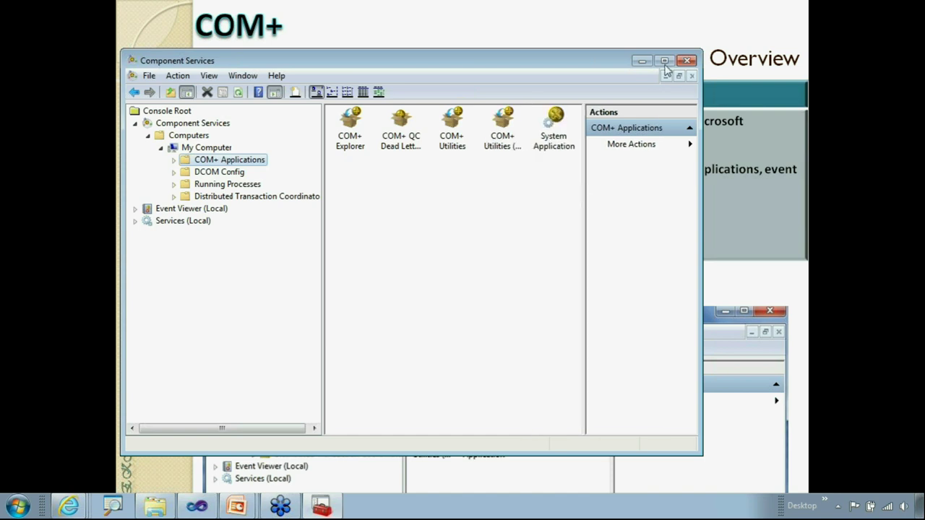
Move the console window lower and view the Components folder of COM+ Utilities under COM+ Applications.
drag(591, 64, 591, 140)
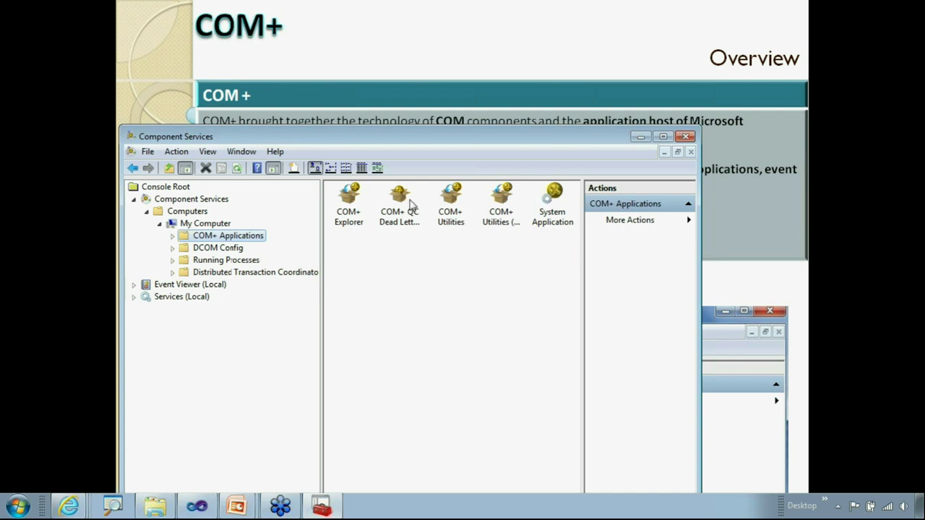
click(172, 237)
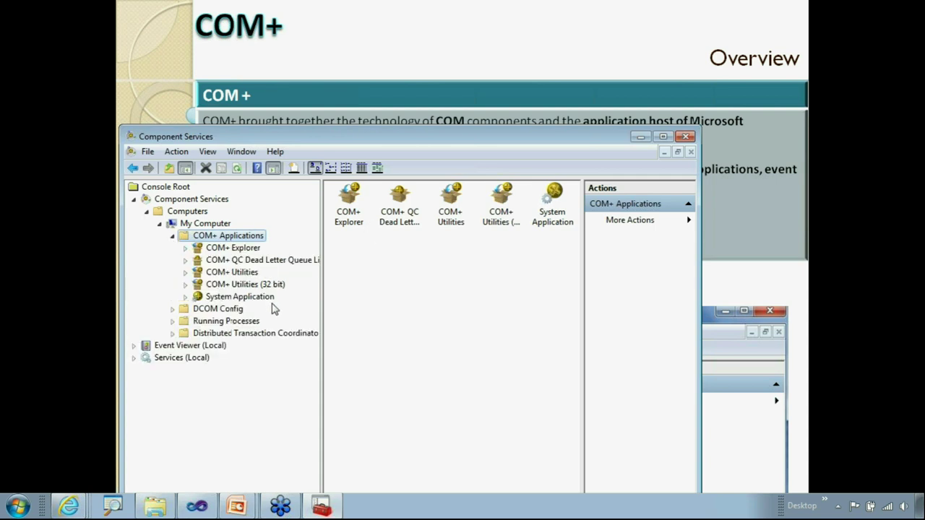
click(185, 272)
click(243, 274)
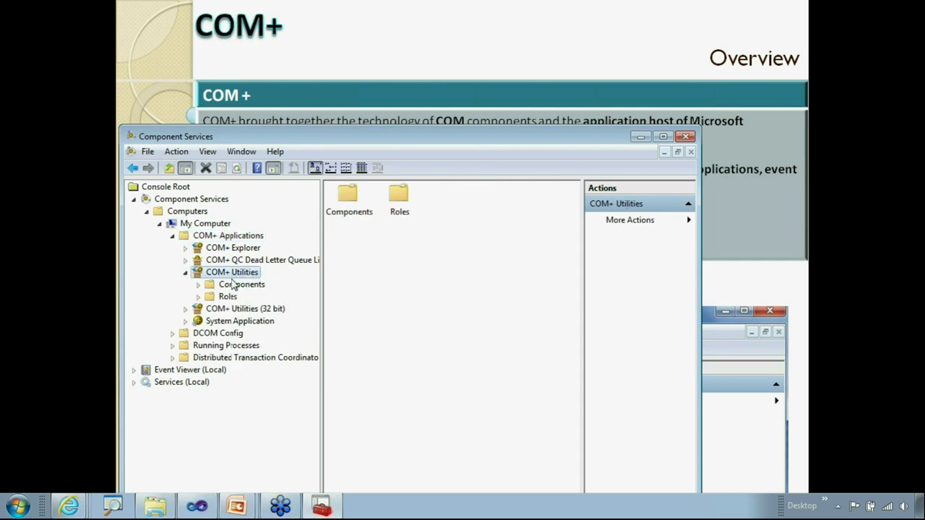
click(232, 286)
Show the option for creating a new application under COM+ Applications without creating one.
click(220, 237)
right_click(221, 238)
mouse_move(263, 244)
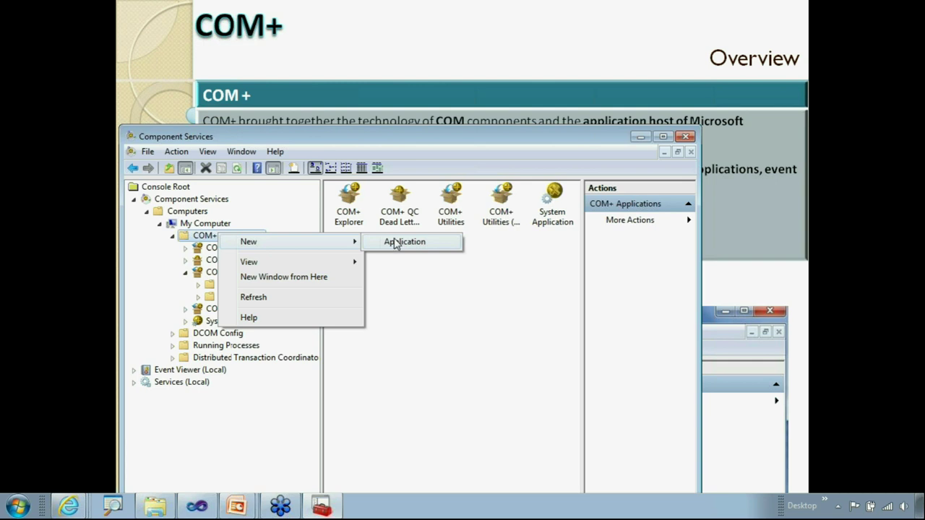
click(187, 238)
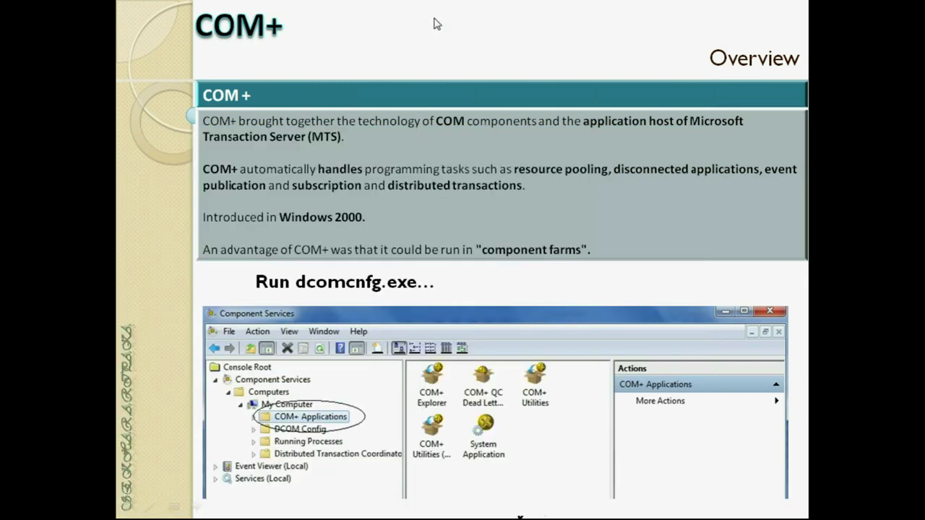
Go back to the COM overview slide to review it, and return to the COM+ overview slide.
key(Left)
key(Left)
key(Left)
key(Left)
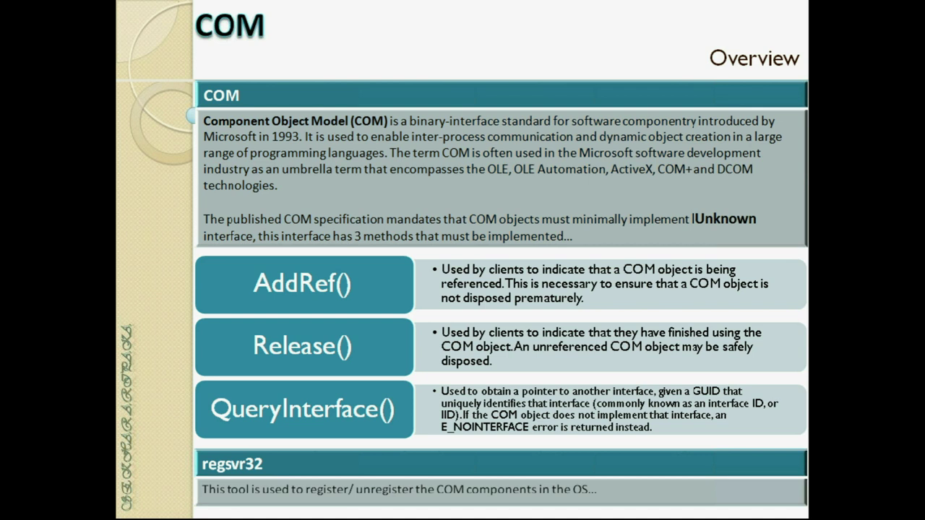
key(Right)
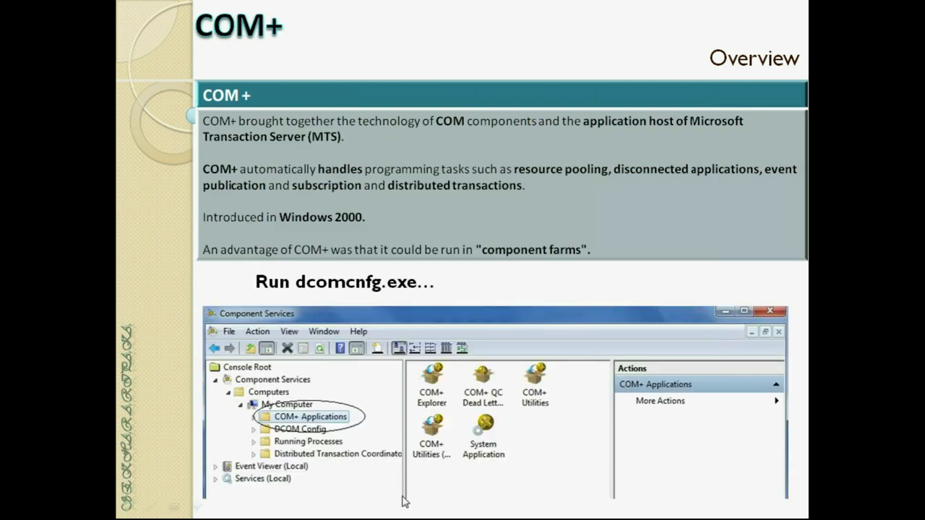
Open DCOM Config in the Component Services console, declining to record the PanUI.exe and BtStackServer.exe CLSIDs.
key(super)
click(321, 507)
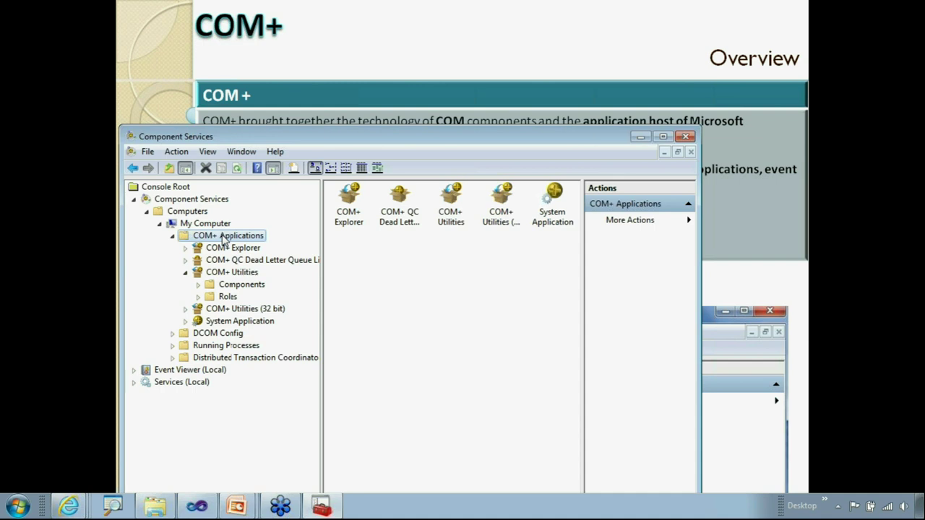
click(202, 333)
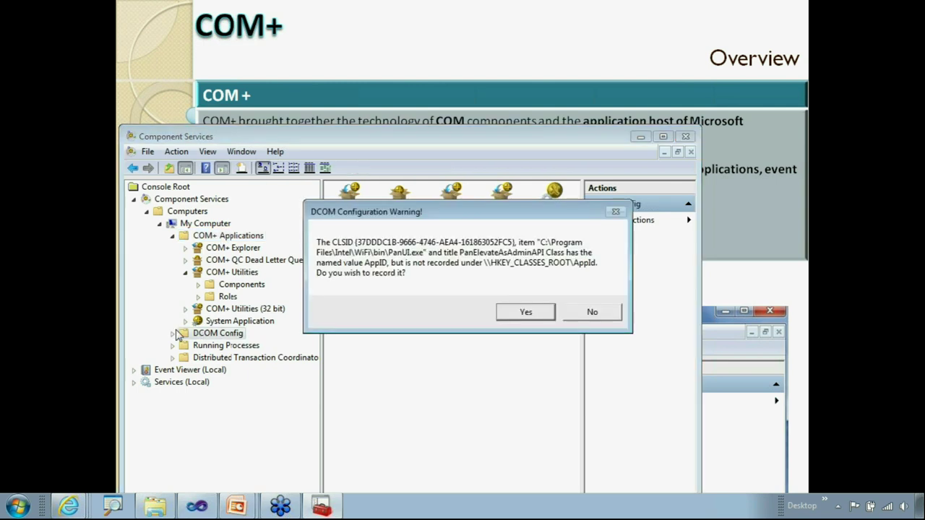
click(585, 316)
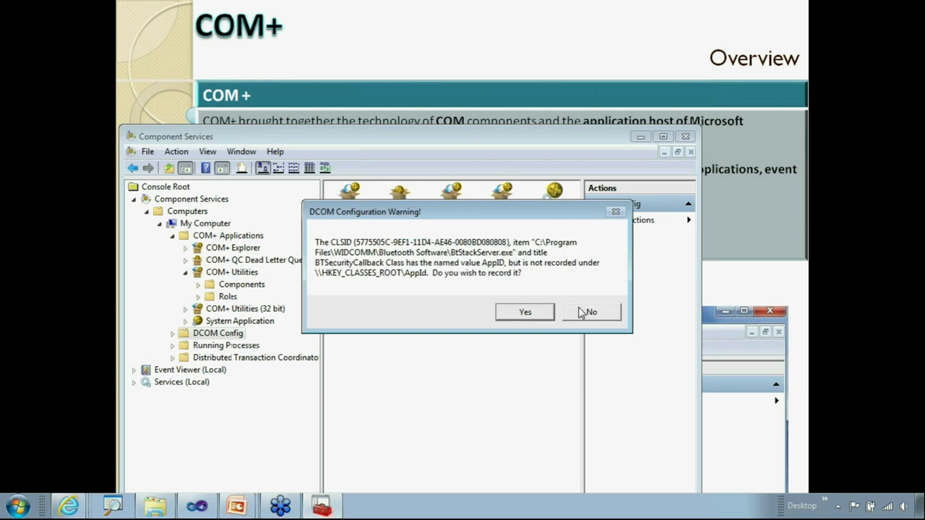
click(582, 312)
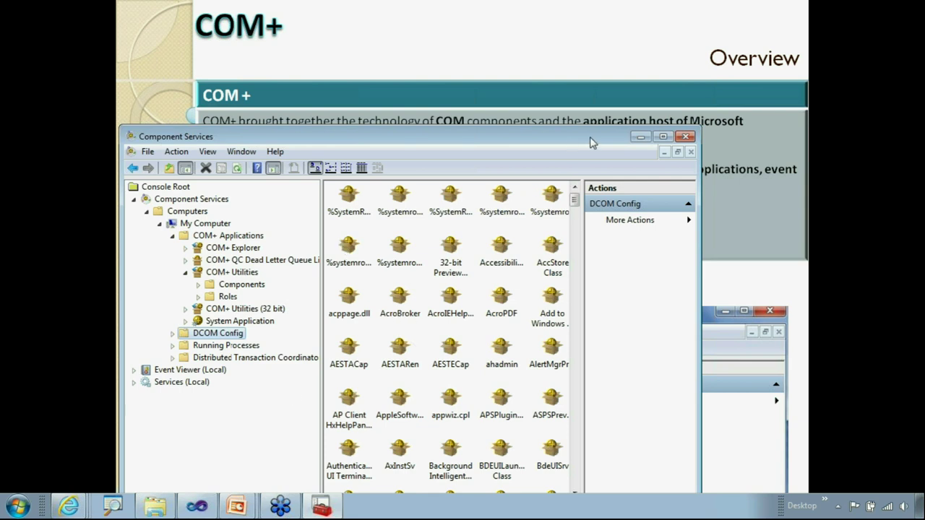
Minimize the Component Services console and advance the slide show to the DCOM overview slide.
click(641, 136)
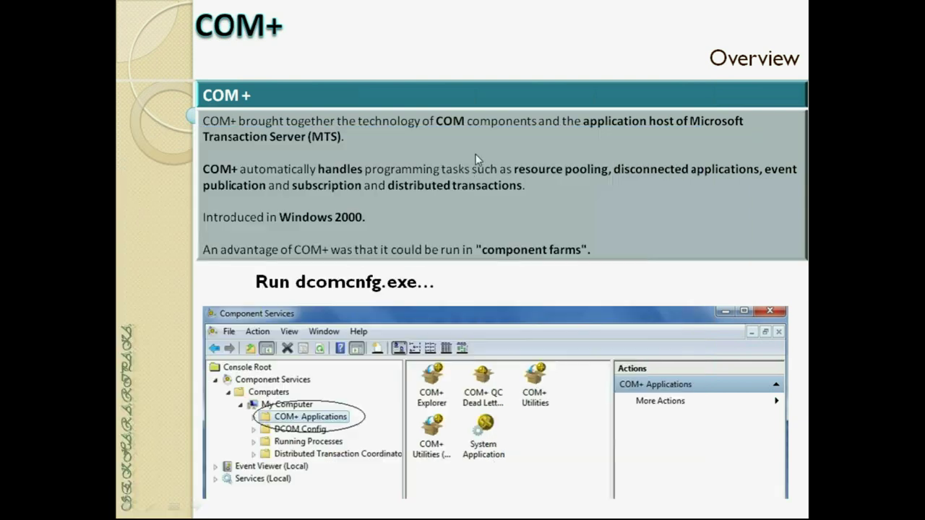
click(456, 192)
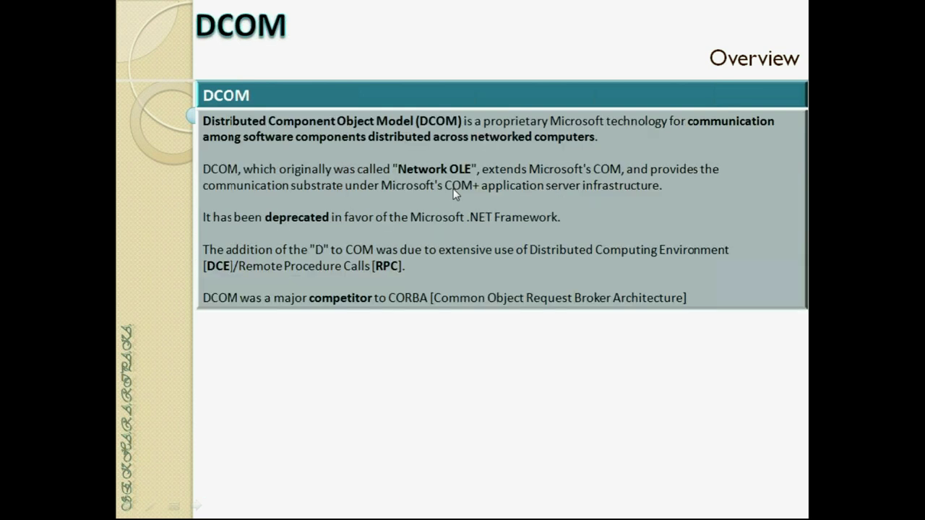